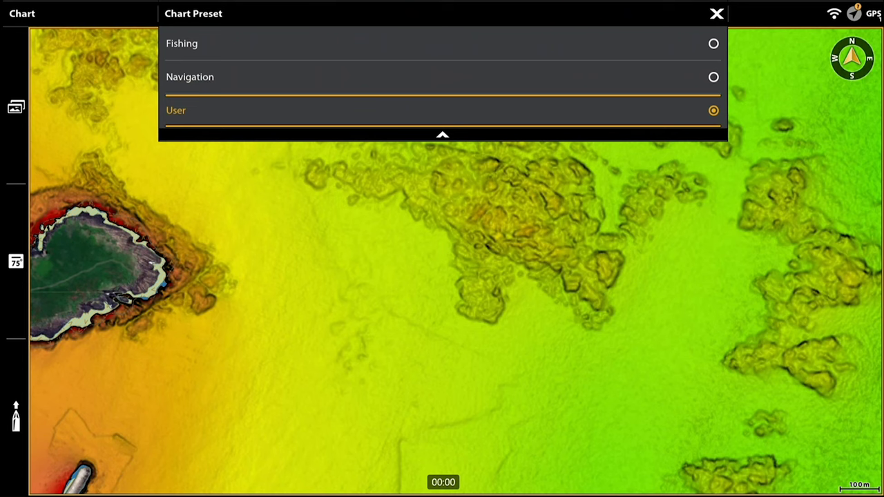
Switch the chart preset to Fishing and open the chart options
{"action": "left_click", "coordinate": [442, 44]}
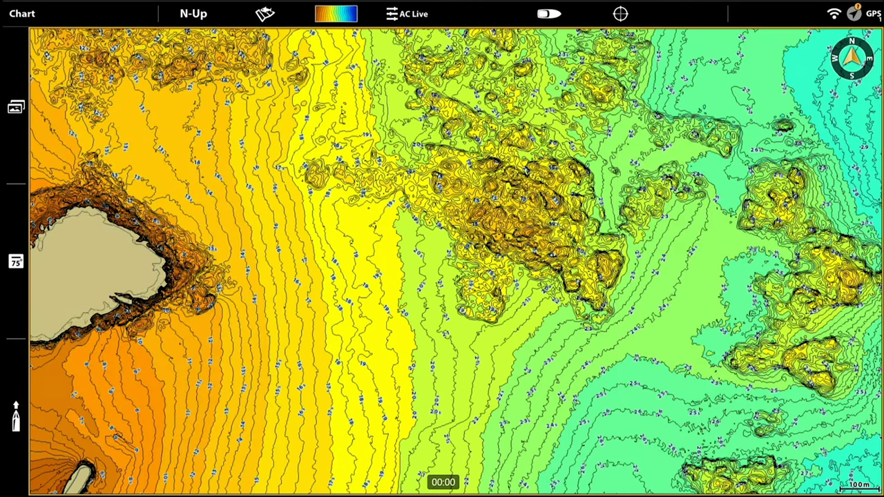
{"action": "left_click", "coordinate": [23, 14]}
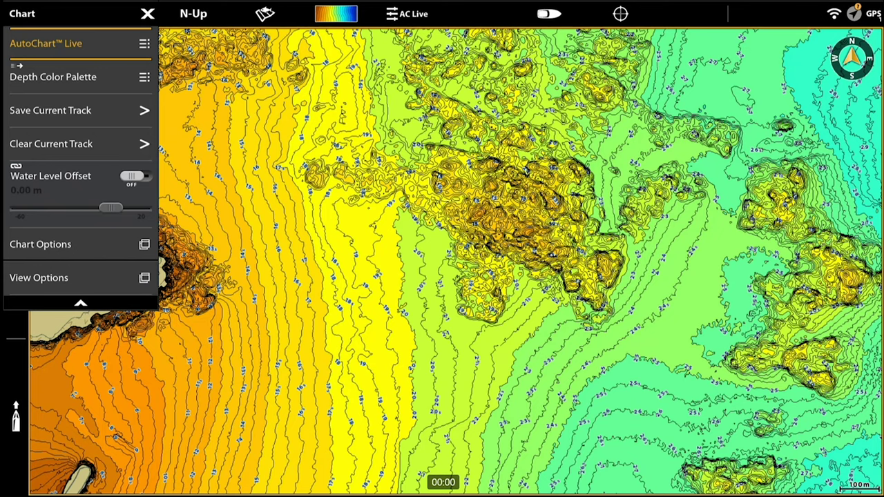
{"action": "left_click", "coordinate": [80, 245]}
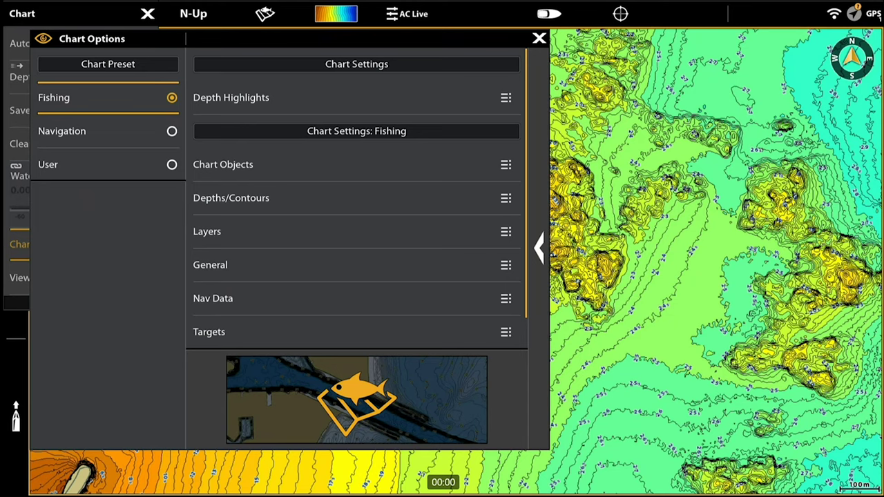
Turn on Navigation Objects in the Fishing preset's chart objects and include Nautical Objects
{"action": "left_click", "coordinate": [357, 165]}
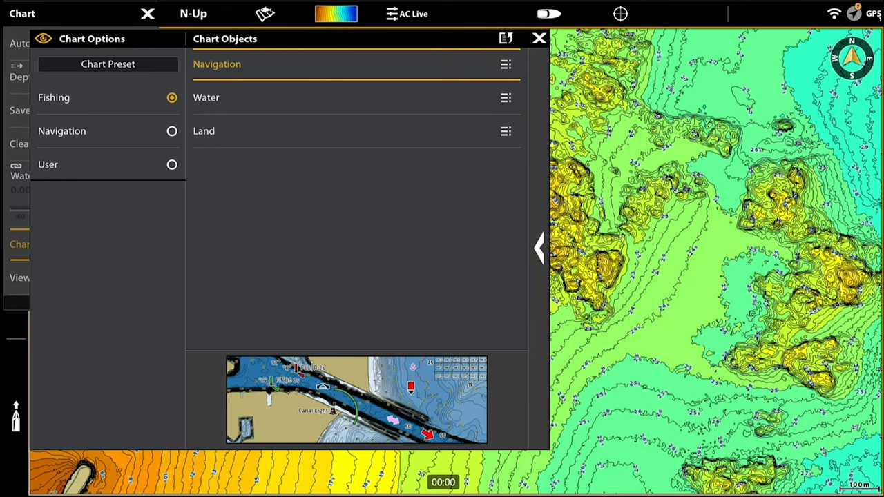
{"action": "left_click", "coordinate": [357, 64]}
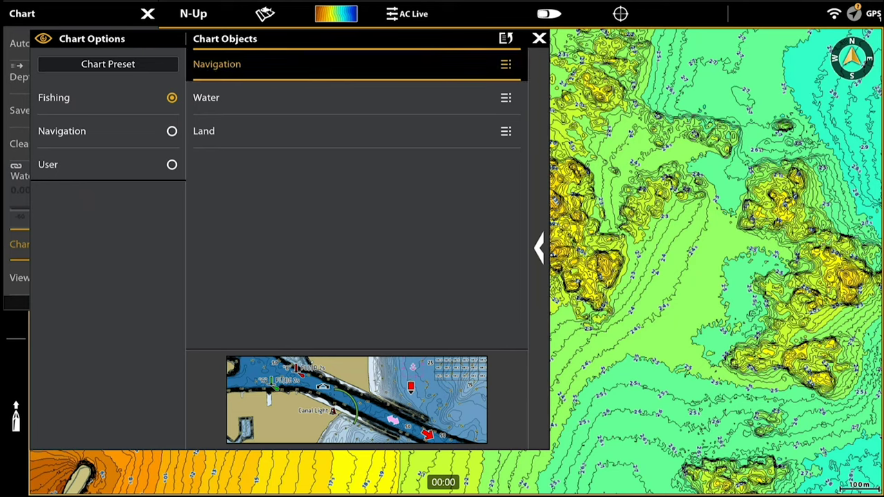
{"action": "key", "text": "Return"}
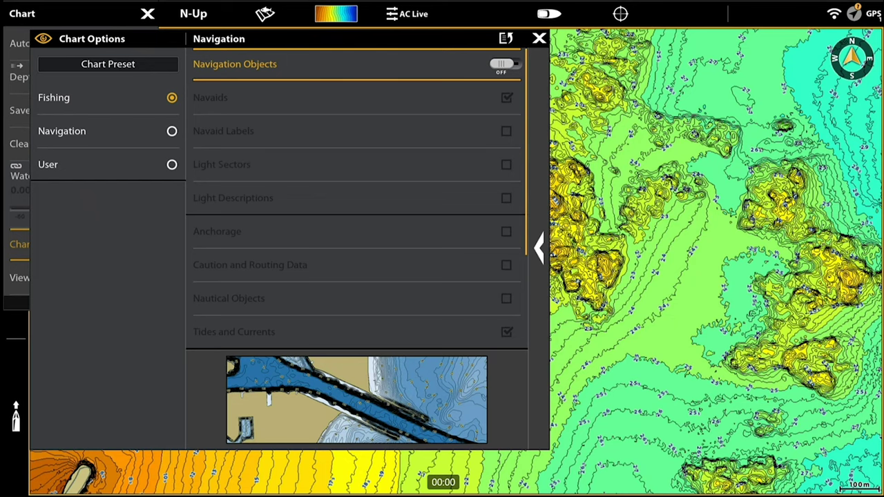
{"action": "key", "text": "Return"}
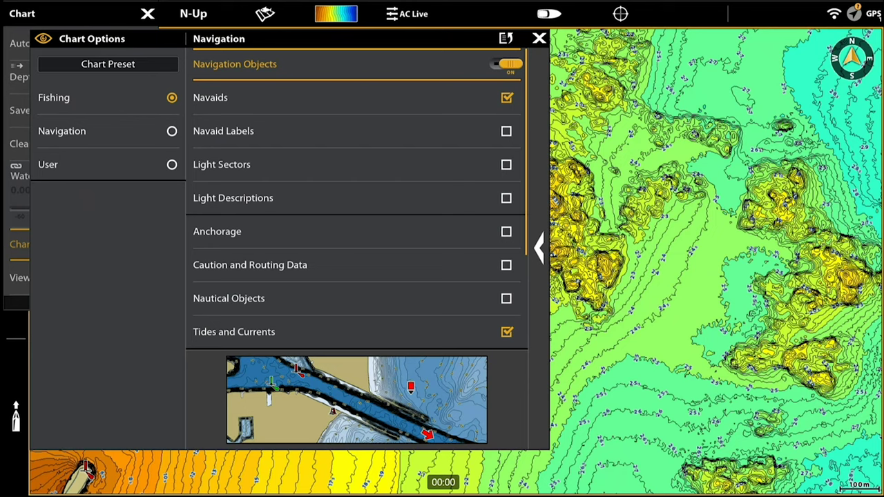
{"action": "left_click_drag", "start_coordinate": [356, 265], "coordinate": [356, 131]}
{"action": "left_click", "coordinate": [357, 270]}
{"action": "left_click", "coordinate": [506, 164]}
{"action": "left_click_drag", "start_coordinate": [356, 269], "coordinate": [357, 403]}
{"action": "left_click", "coordinate": [356, 164]}
{"action": "left_click", "coordinate": [357, 231]}
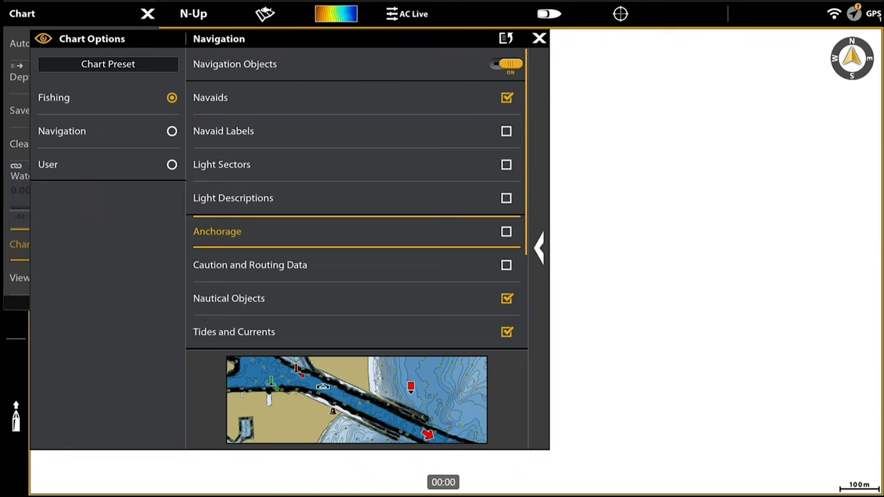
Try showing Navaid Labels and Light Descriptions on the chart, and clear both options again
{"action": "key", "text": "Up"}
{"action": "key", "text": "Up"}
{"action": "key", "text": "Up"}
{"action": "key", "text": "Return"}
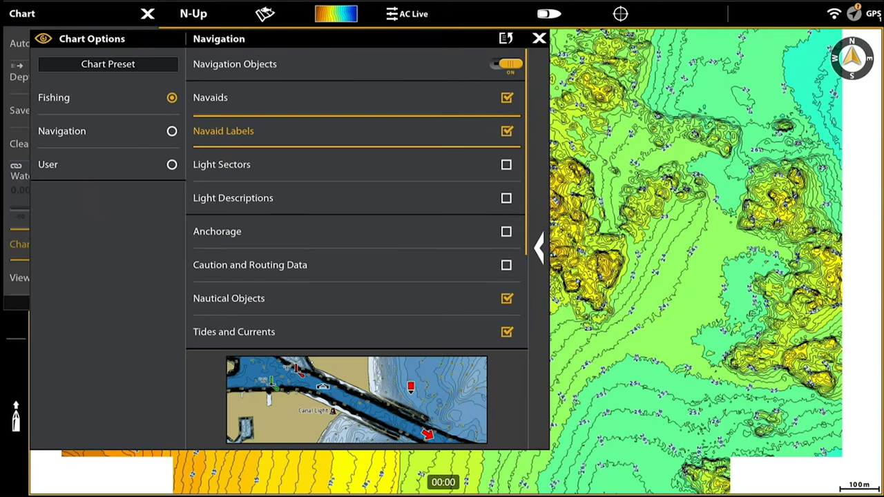
{"action": "key", "text": "Down"}
{"action": "key", "text": "Down"}
{"action": "key", "text": "Return"}
{"action": "key", "text": "Return"}
{"action": "key", "text": "Up"}
{"action": "key", "text": "Up"}
{"action": "key", "text": "Return"}
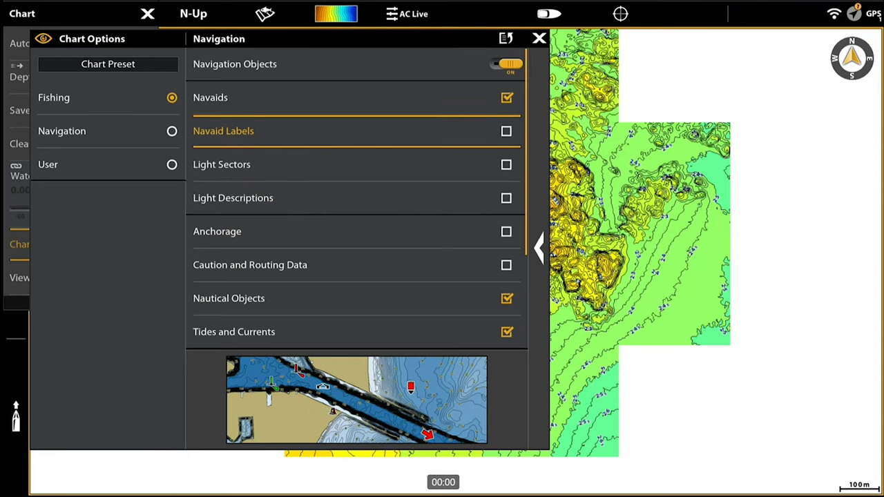
Turn off all Navigation Objects for the Fishing preset and return to the chart object categories
{"action": "key", "text": "Up"}
{"action": "key", "text": "Up"}
{"action": "key", "text": "Return"}
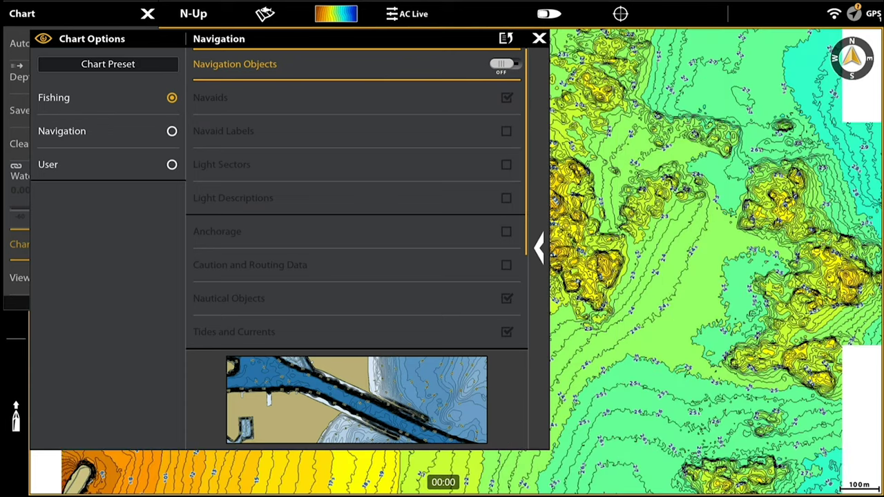
{"action": "key", "text": "Escape"}
Try showing Nature of Seabed among the Fishing preset's water objects, and hide it again
{"action": "left_click", "coordinate": [356, 98]}
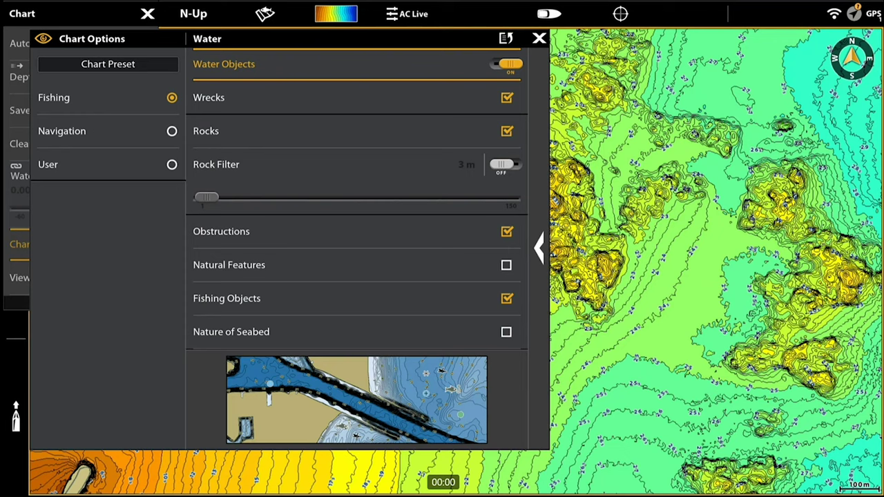
{"action": "left_click", "coordinate": [356, 298]}
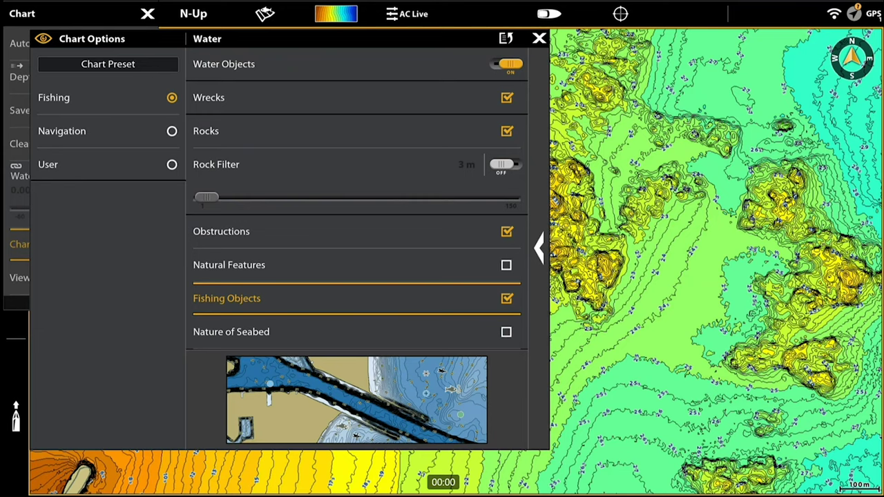
{"action": "key", "text": "Down"}
{"action": "key", "text": "Return"}
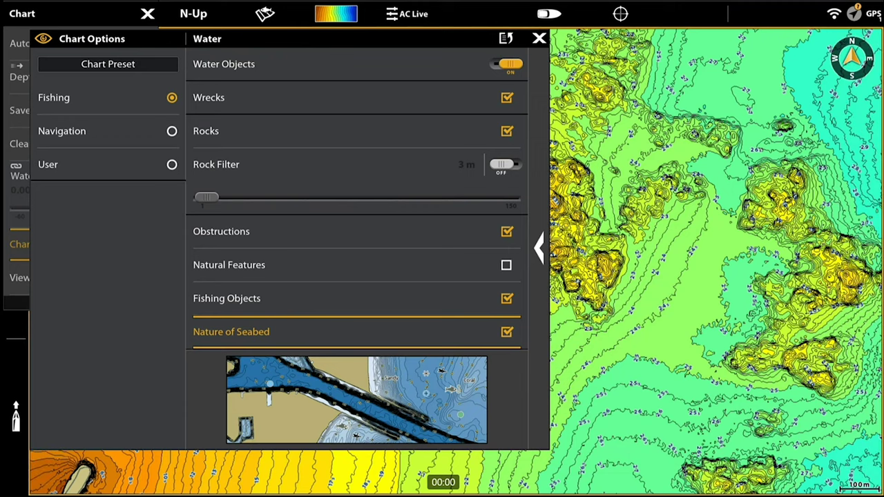
{"action": "key", "text": "Return"}
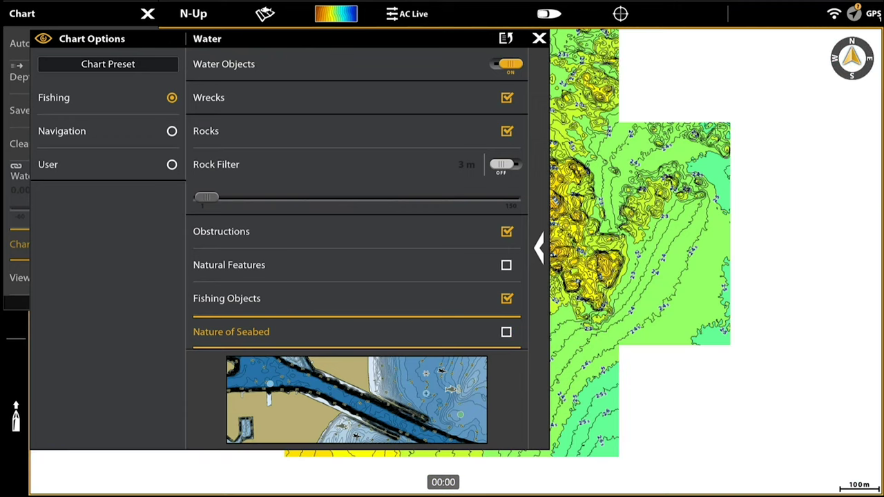
{"action": "key", "text": "Escape"}
Try turning on Land Objects for the Fishing preset, and turn them back off
{"action": "key", "text": "Down"}
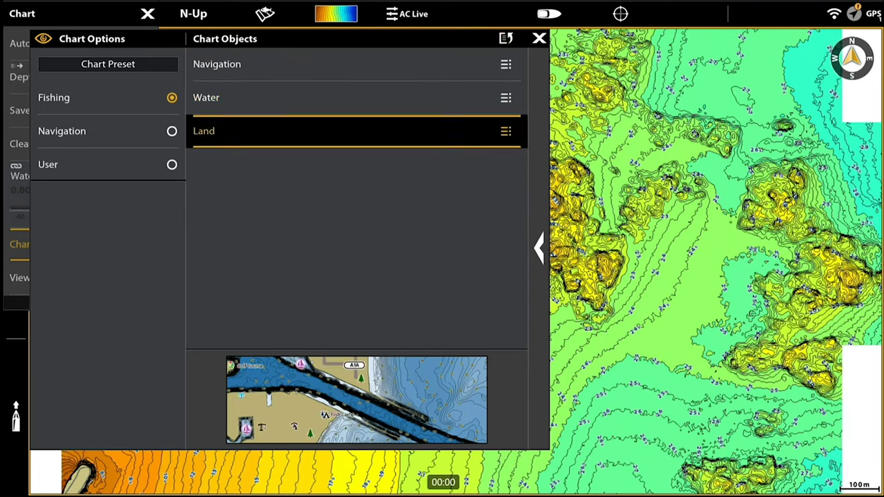
{"action": "key", "text": "Return"}
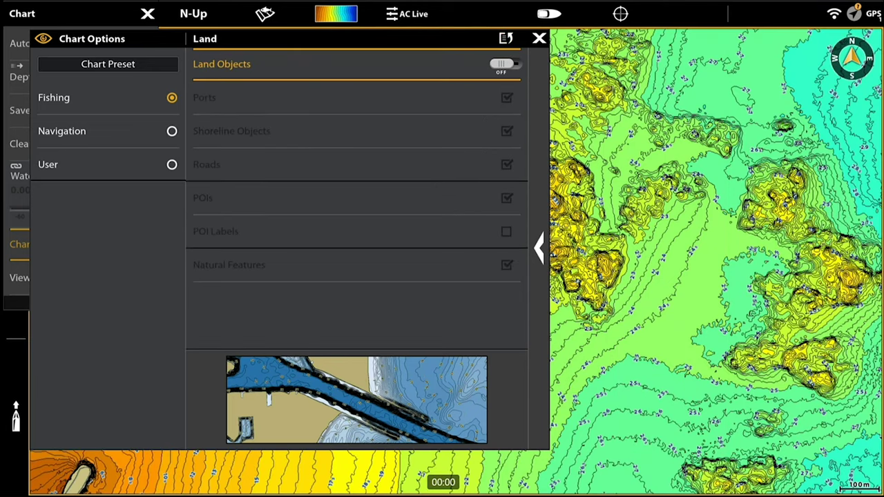
{"action": "key", "text": "Return"}
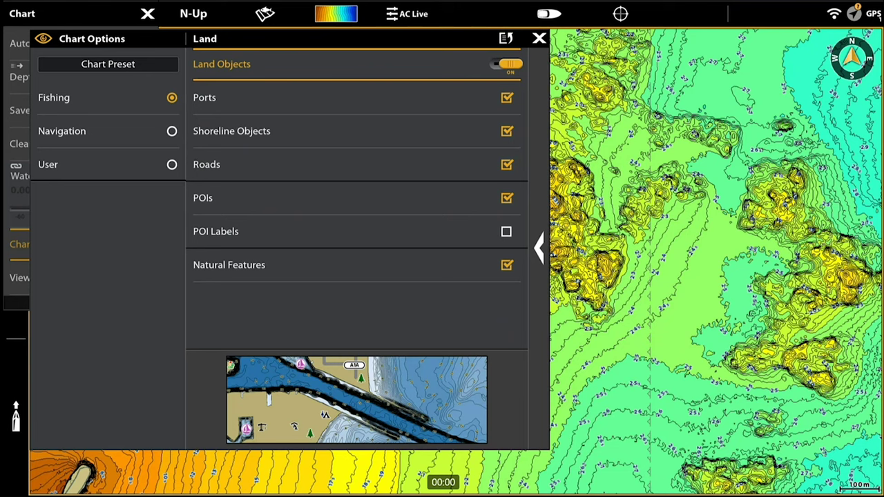
{"action": "key", "text": "Return"}
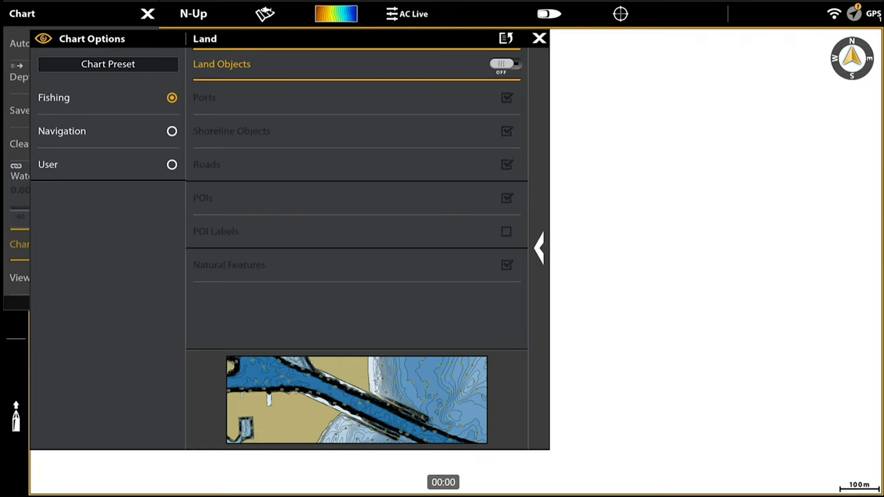
{"action": "left_click", "coordinate": [506, 38]}
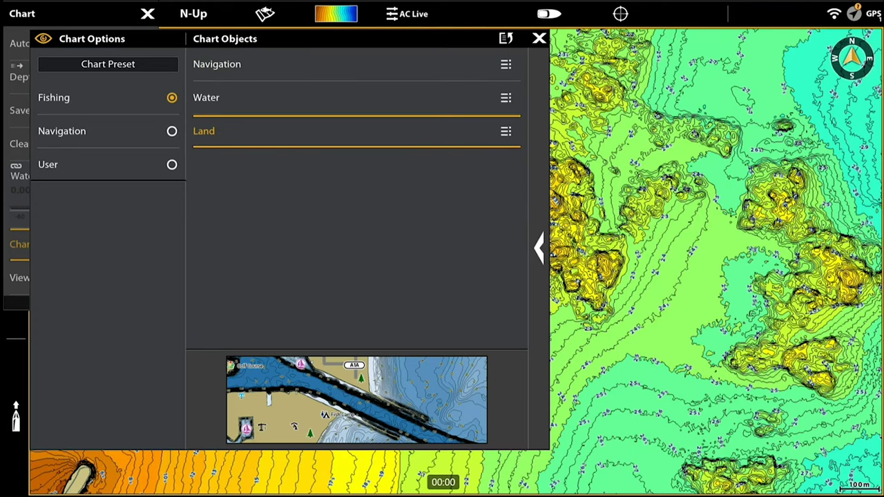
Switch to the Navigation preset and review its navigation, water and land object settings
{"action": "left_click", "coordinate": [108, 131]}
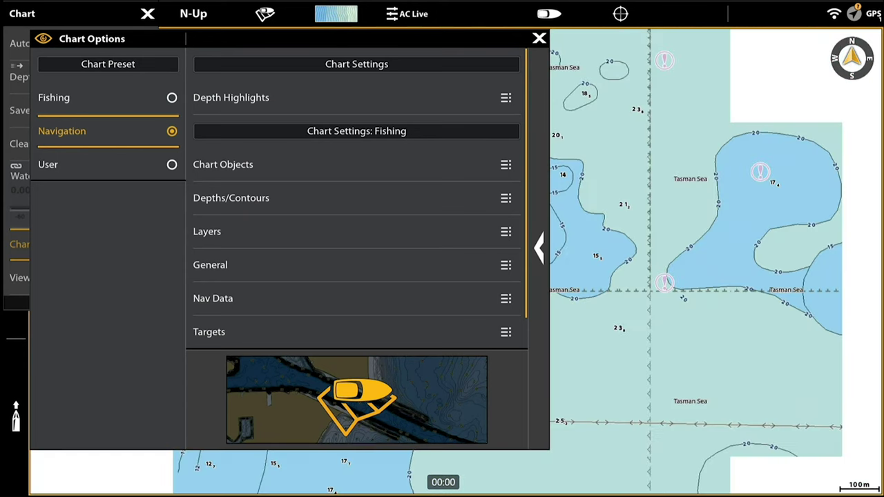
{"action": "left_click", "coordinate": [223, 164]}
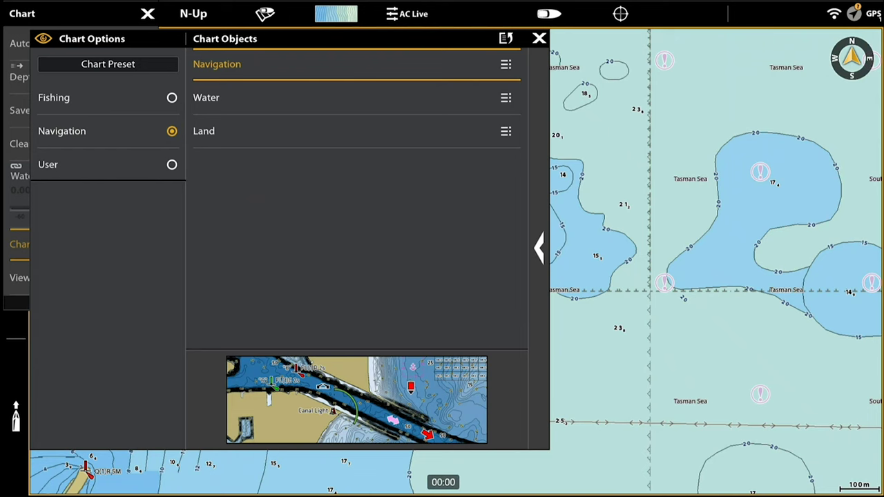
{"action": "left_click", "coordinate": [217, 64]}
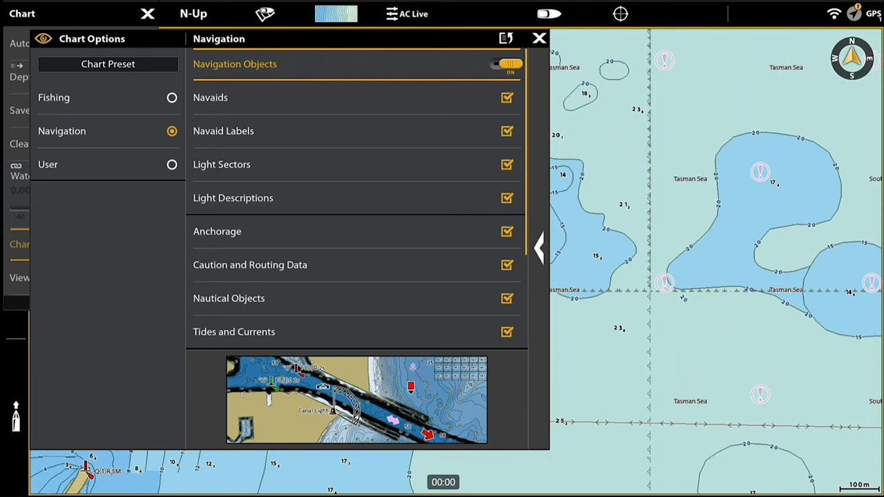
{"action": "left_click", "coordinate": [506, 38]}
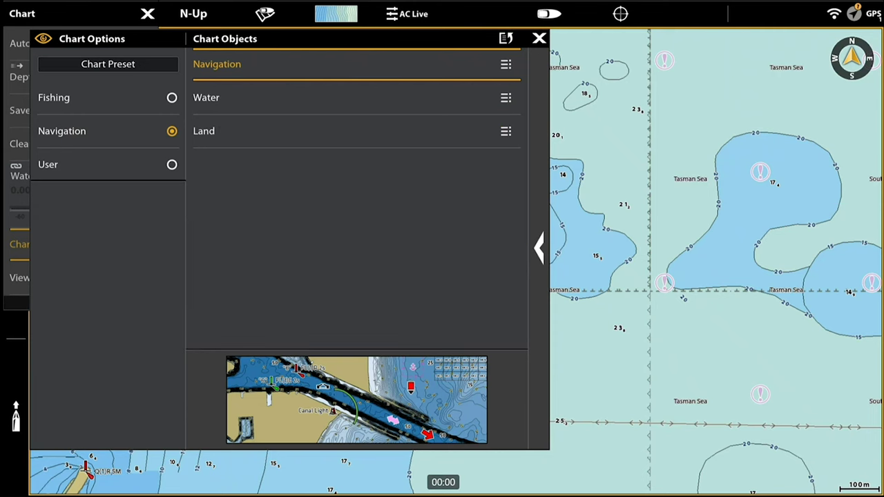
{"action": "left_click", "coordinate": [206, 98]}
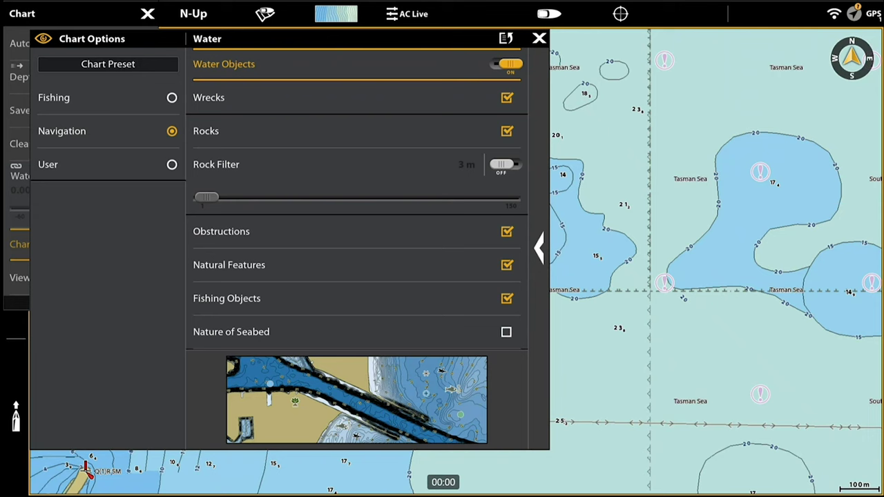
{"action": "left_click", "coordinate": [506, 38]}
{"action": "left_click", "coordinate": [204, 131]}
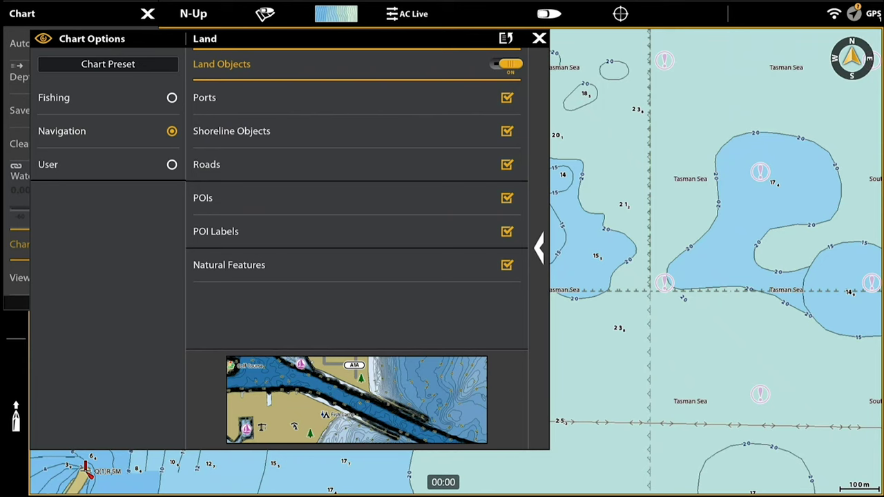
{"action": "left_click", "coordinate": [506, 38]}
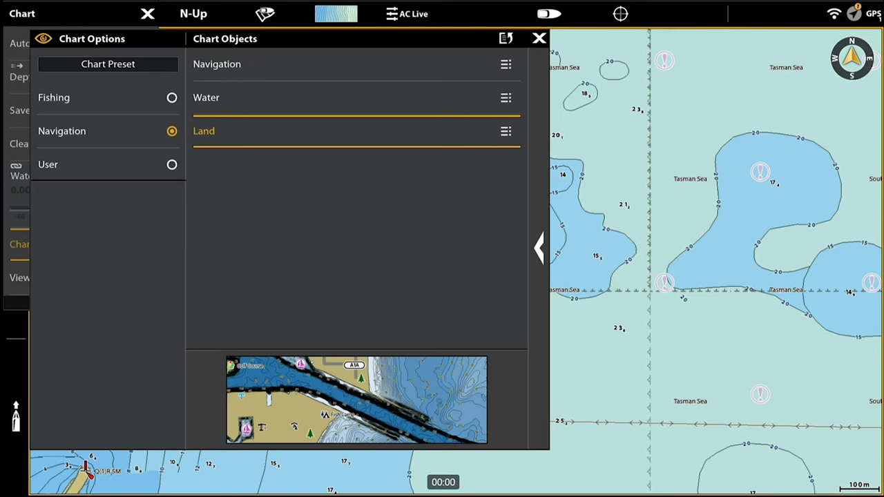
Try the User preset, return to Fishing and open its Depths/Contours settings
{"action": "left_click", "coordinate": [109, 165]}
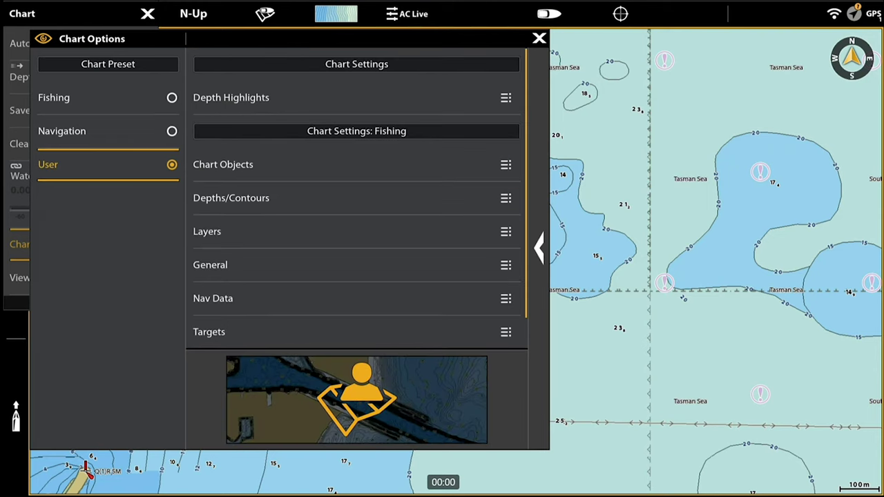
{"action": "left_click", "coordinate": [109, 98]}
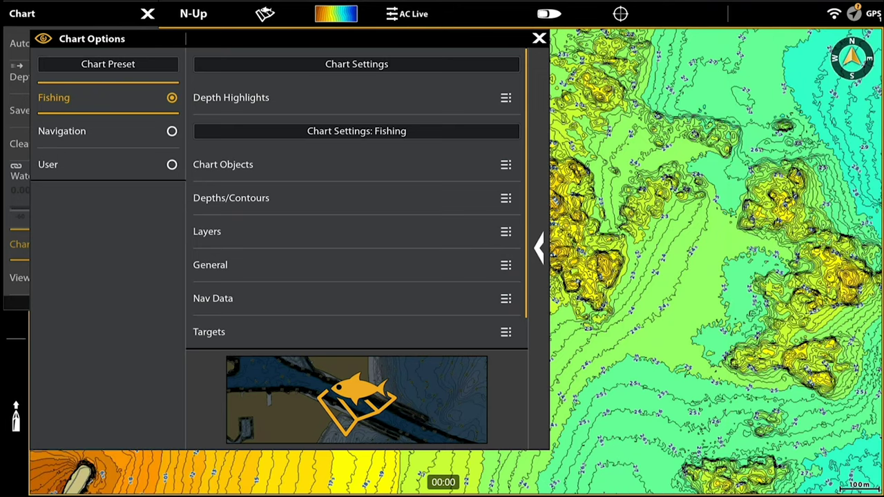
{"action": "left_click", "coordinate": [356, 198]}
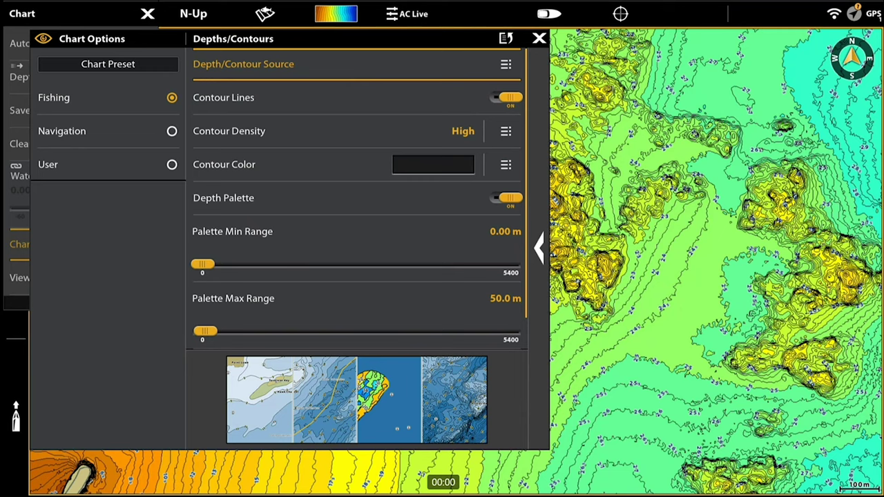
Try Low contour density on the chart, and restore it to High
{"action": "left_click", "coordinate": [356, 131]}
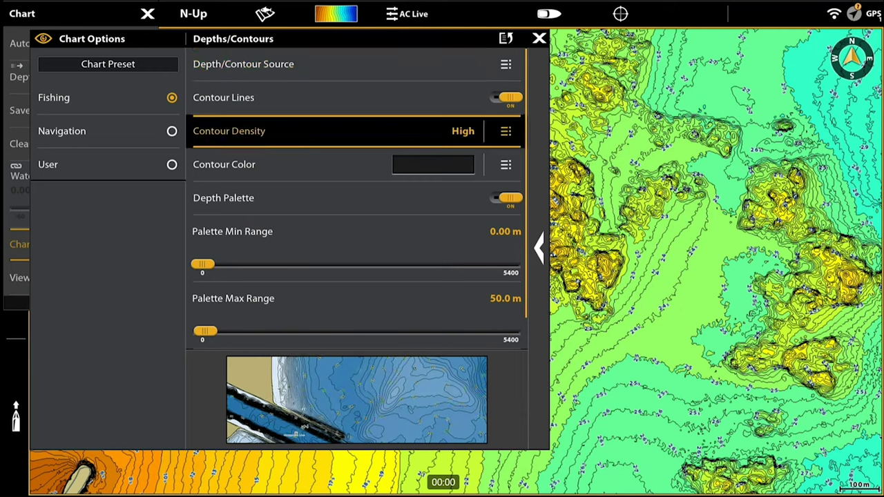
{"action": "left_click", "coordinate": [356, 131]}
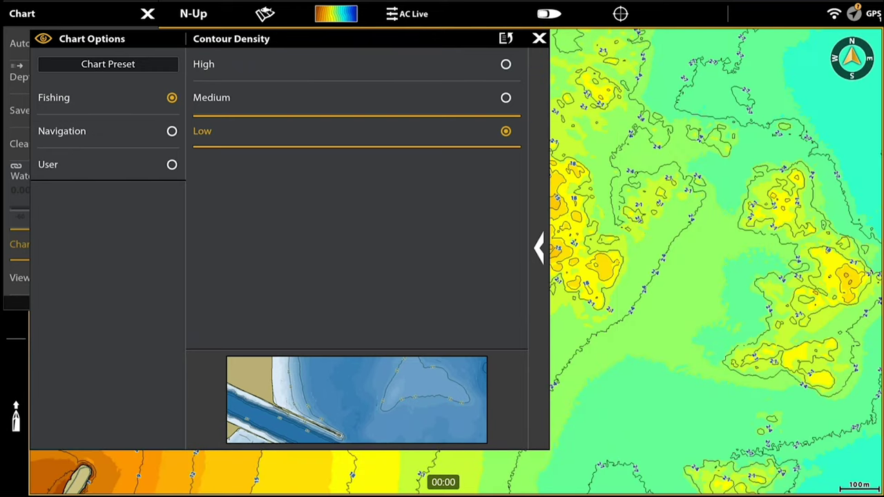
{"action": "left_click", "coordinate": [506, 64]}
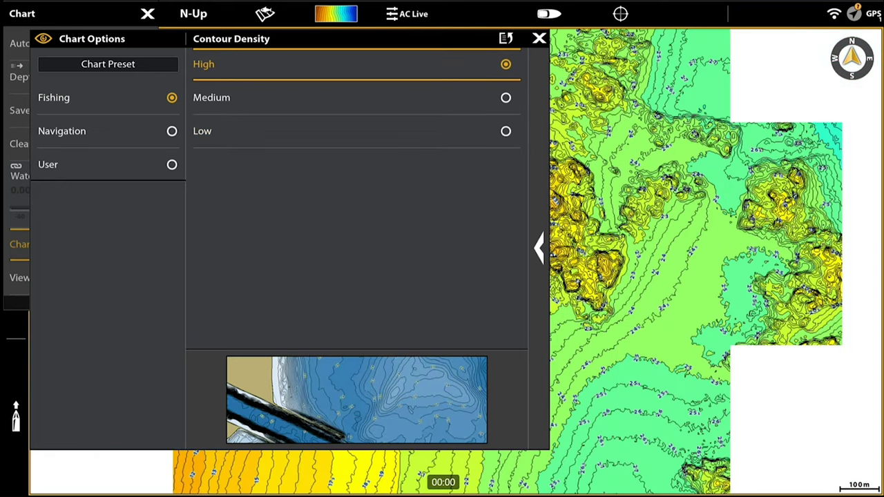
{"action": "left_click", "coordinate": [506, 38]}
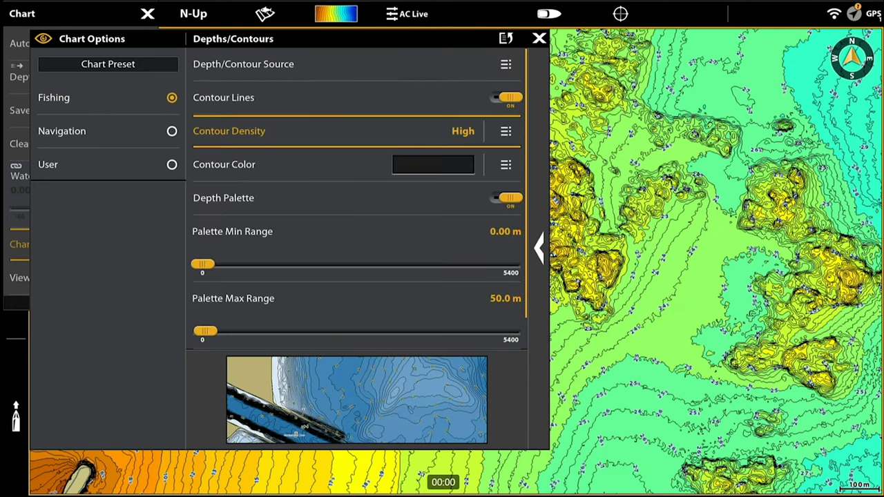
Try the grey and dark blue contour colors on the chart, and restore the contour color to black
{"action": "left_click", "coordinate": [505, 164]}
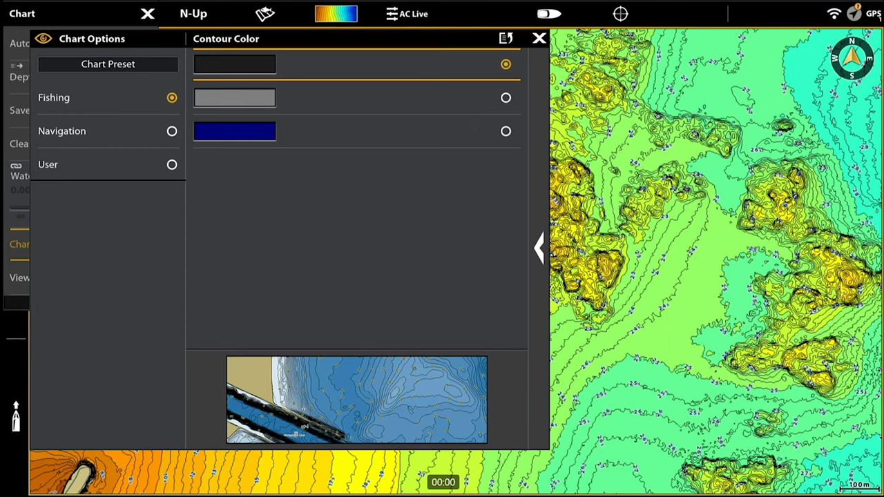
{"action": "left_click", "coordinate": [506, 98]}
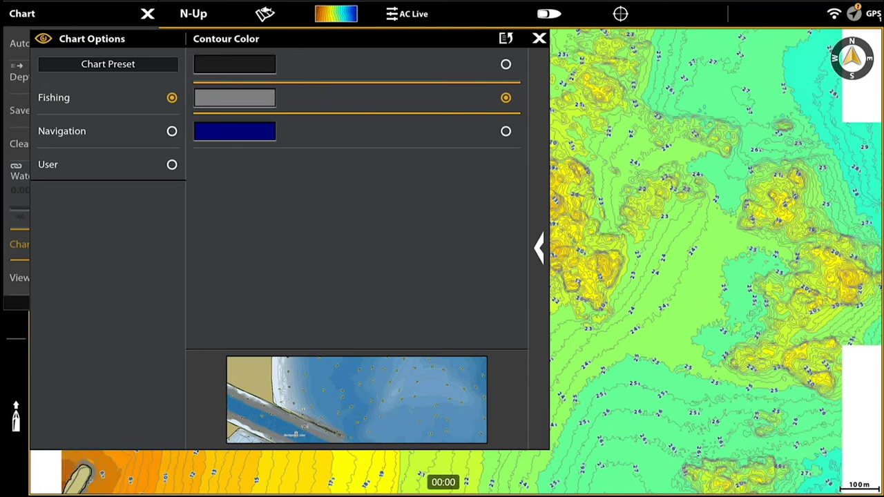
{"action": "left_click", "coordinate": [505, 131]}
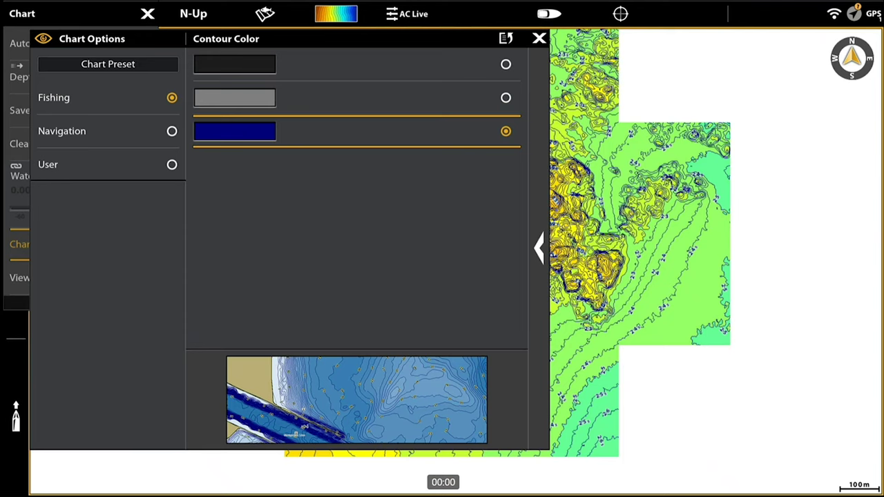
{"action": "left_click", "coordinate": [506, 65]}
{"action": "left_click", "coordinate": [506, 39]}
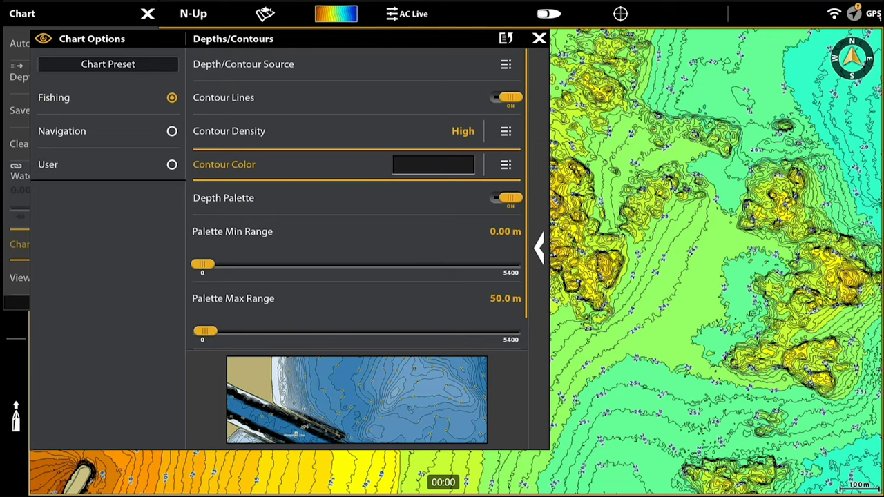
Set the Palette Max Range to 30 m and close the chart settings to return to the full chart
{"action": "left_click", "coordinate": [234, 298]}
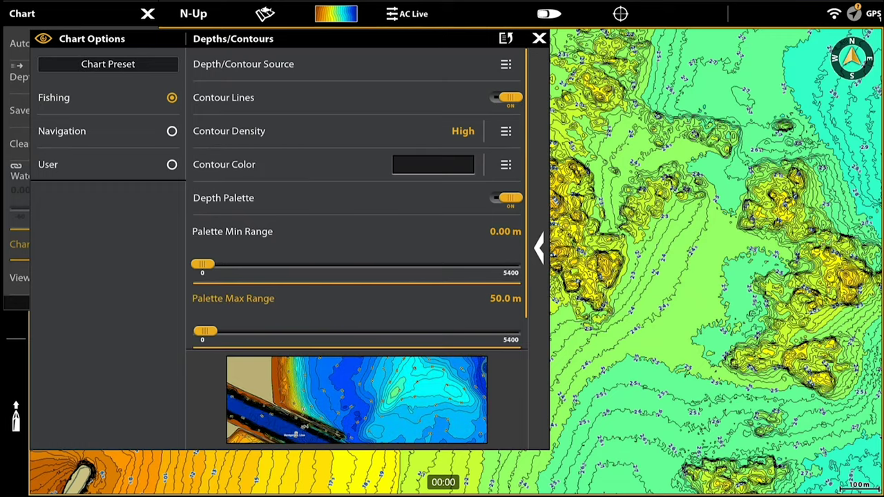
{"action": "left_click", "coordinate": [325, 323]}
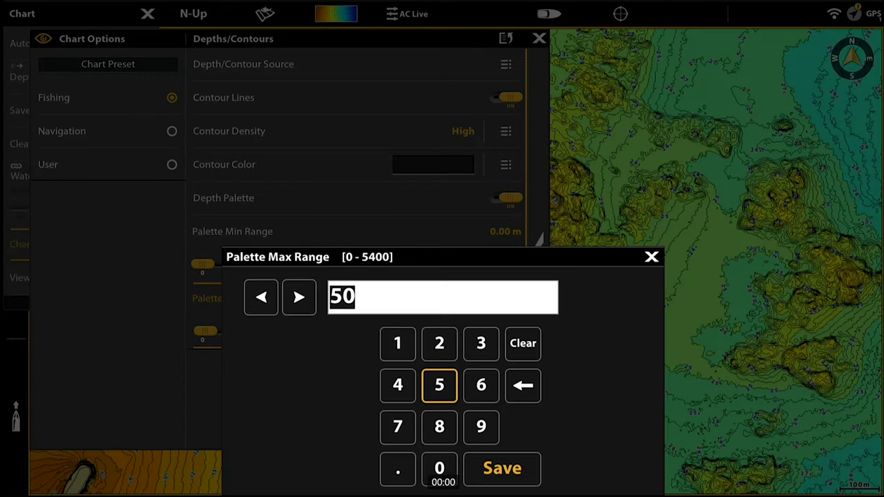
{"action": "left_click", "coordinate": [481, 343]}
{"action": "left_click", "coordinate": [440, 468]}
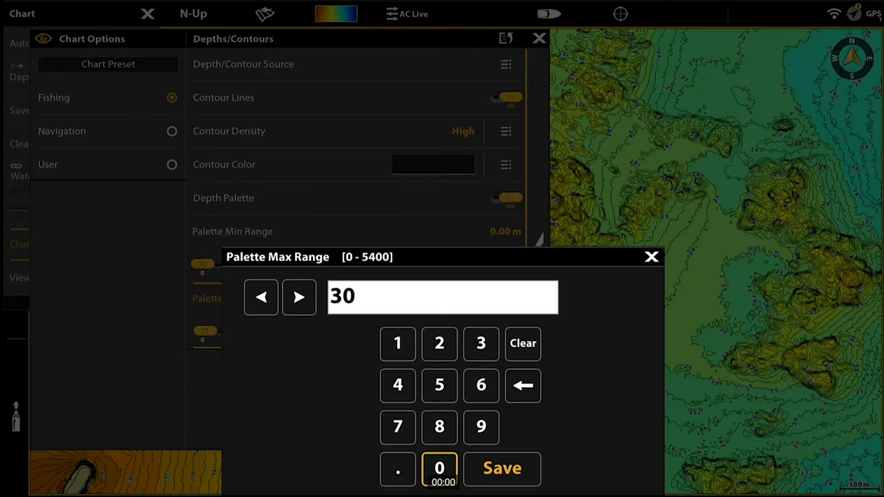
{"action": "left_click", "coordinate": [502, 468]}
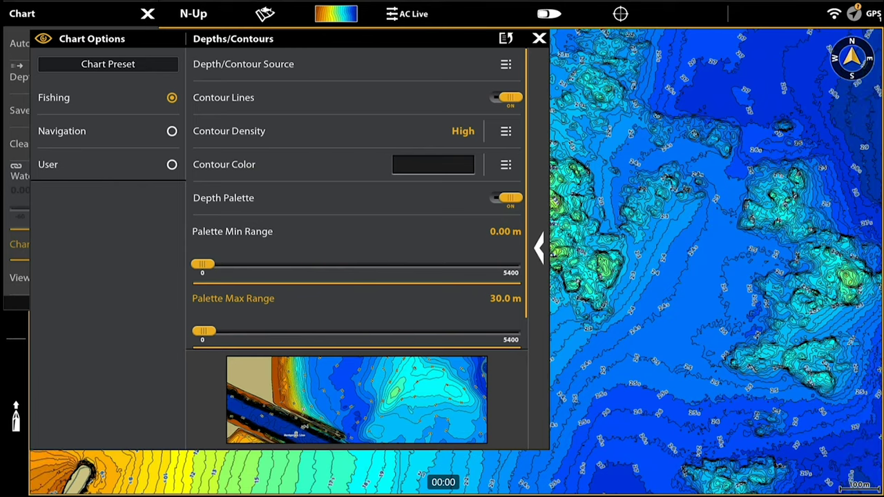
{"action": "key", "text": "Escape"}
{"action": "key", "text": "Left"}
{"action": "key", "text": "Escape"}
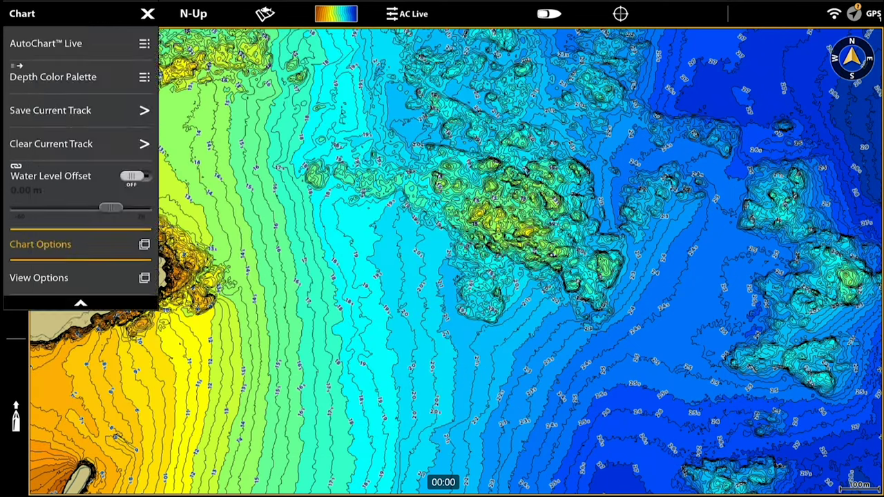
{"action": "key", "text": "Escape"}
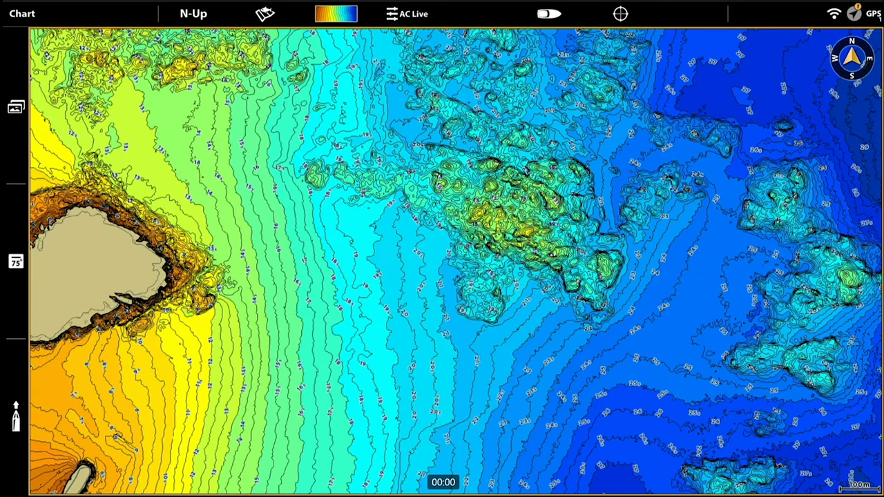
Examine the depth shading and contours of the reefs east and north of the harbour headland at close range
{"action": "scroll", "coordinate": [488, 213], "scroll_direction": "up", "scroll_amount": 2}
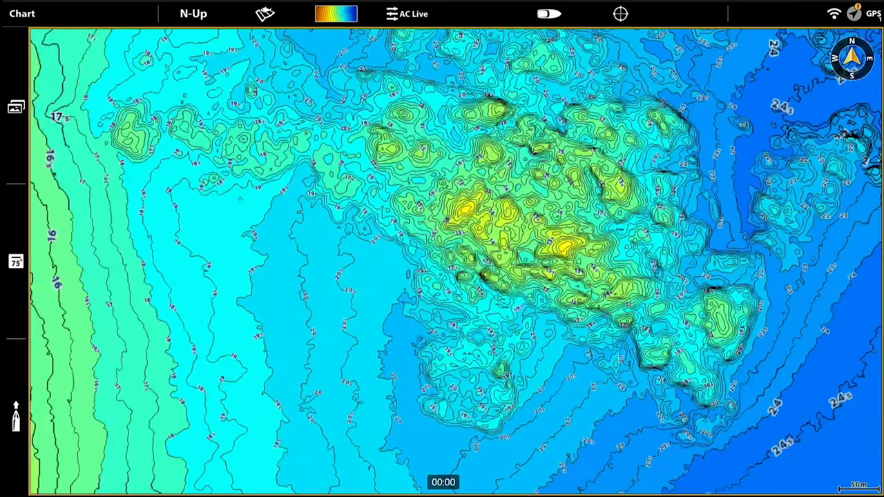
{"action": "key", "text": "plus"}
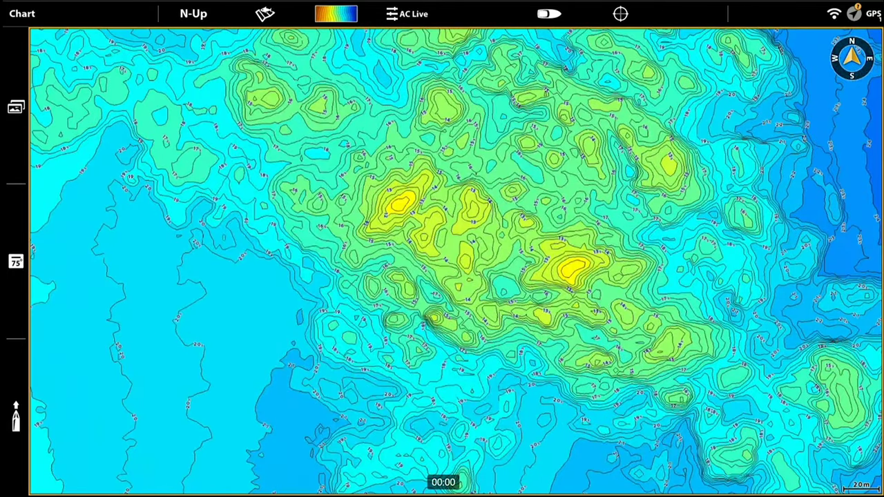
{"action": "scroll", "coordinate": [540, 310], "scroll_direction": "down", "scroll_amount": 2}
{"action": "left_click_drag", "start_coordinate": [414, 221], "coordinate": [587, 332]}
{"action": "key", "text": "Left"}
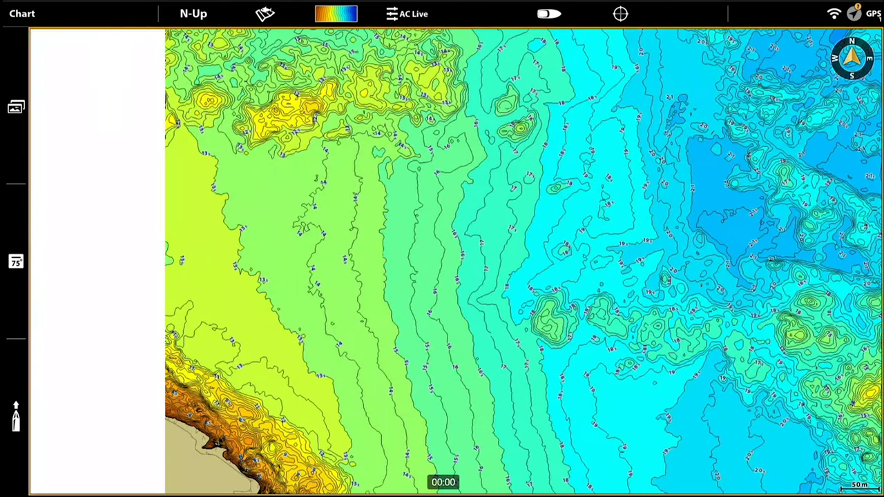
{"action": "key", "text": "Up"}
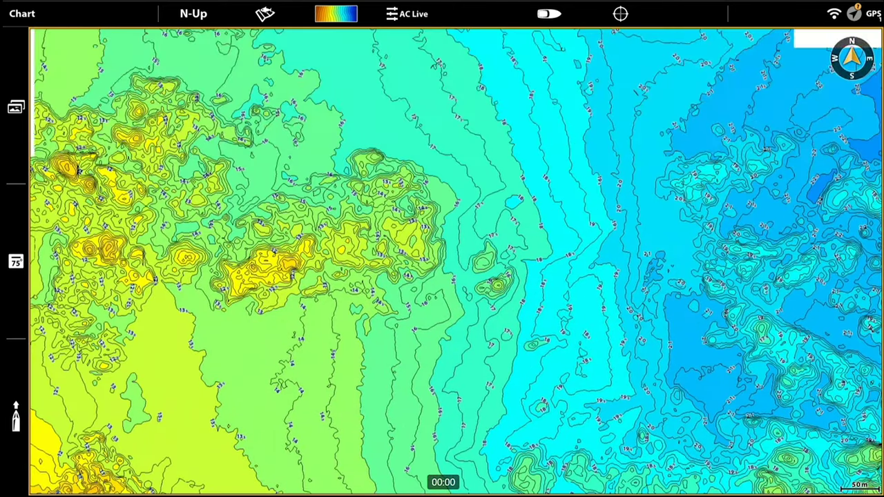
{"action": "key", "text": "plus"}
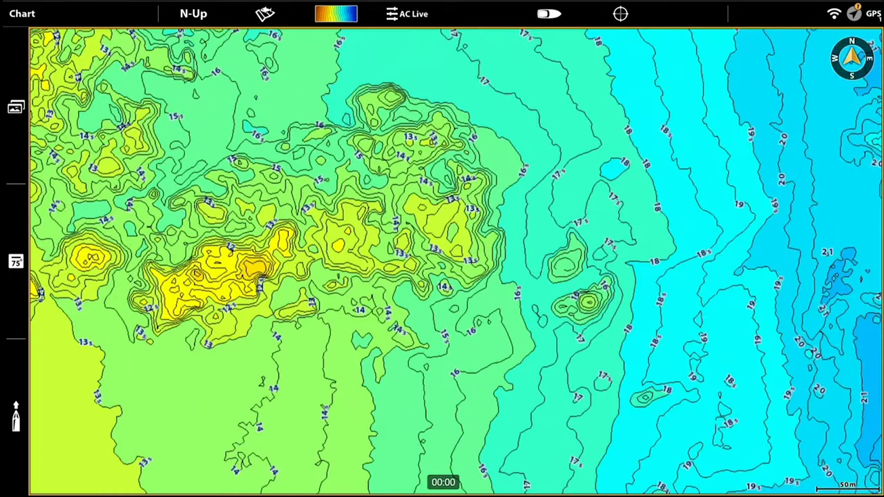
{"action": "key", "text": "plus"}
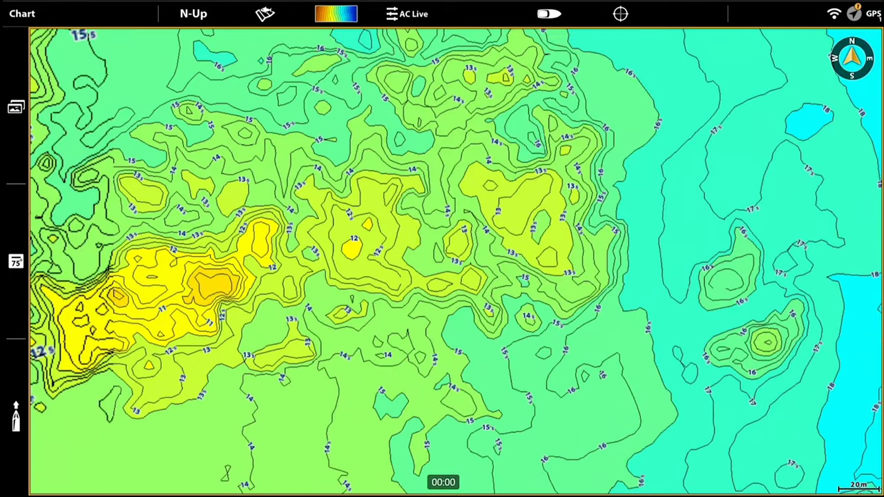
{"action": "key", "text": "minus"}
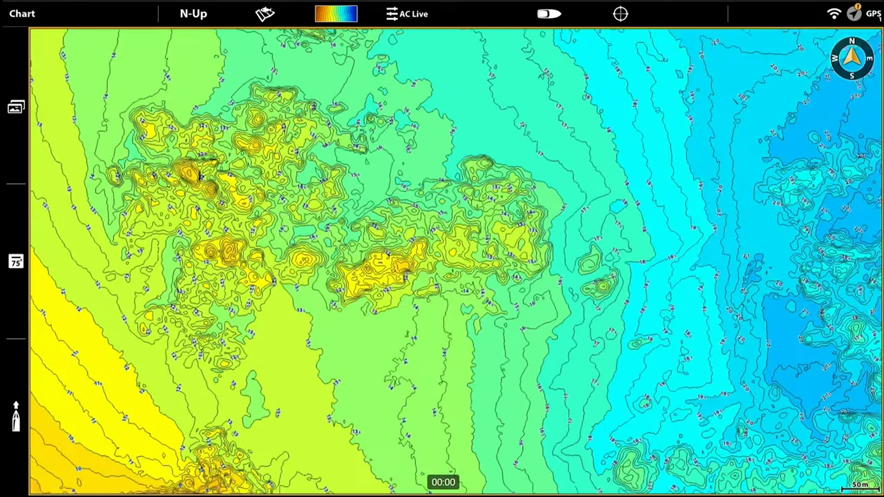
Examine the shallow reef north of the harbour, both up close and against the surrounding coastline
{"action": "key", "text": "minus"}
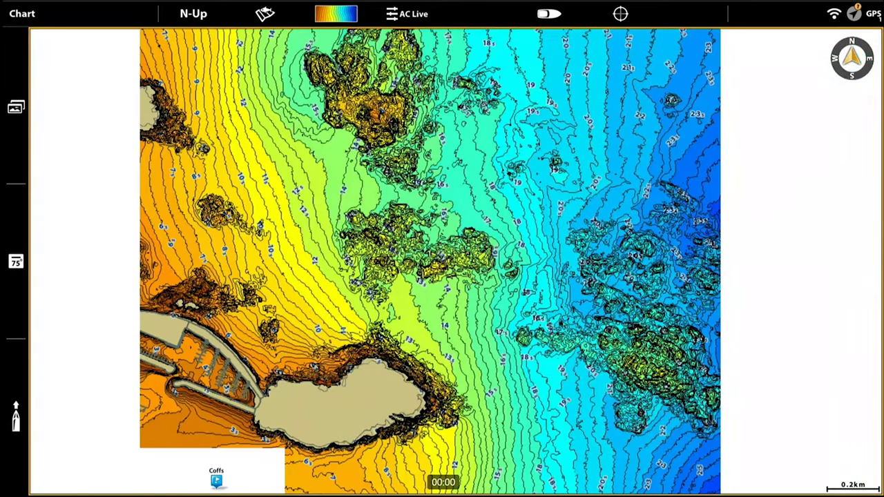
{"action": "key", "text": "plus"}
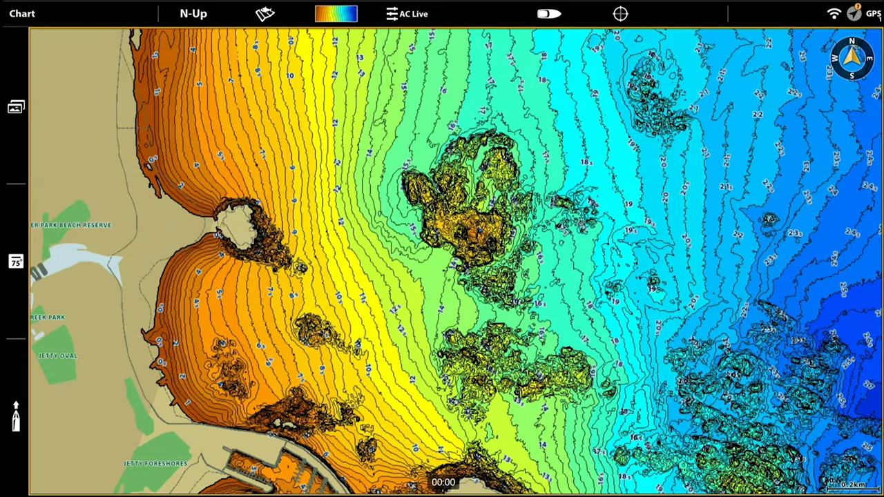
{"action": "key", "text": "plus"}
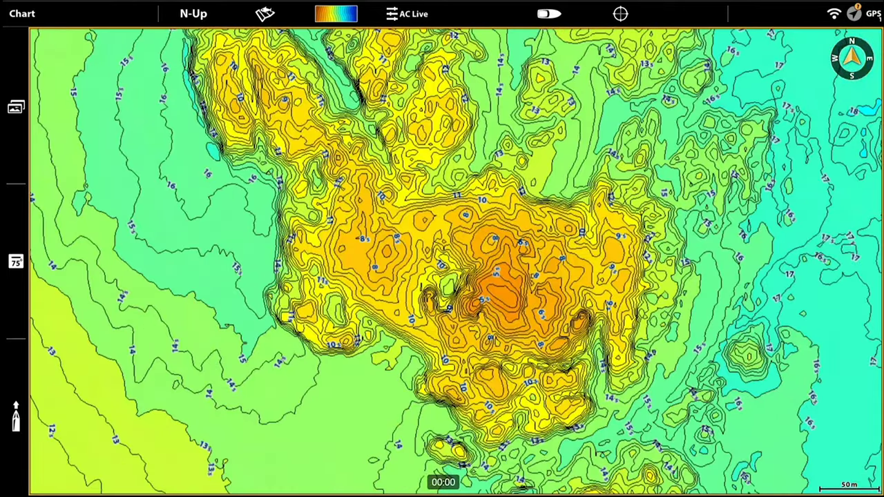
{"action": "key", "text": "minus"}
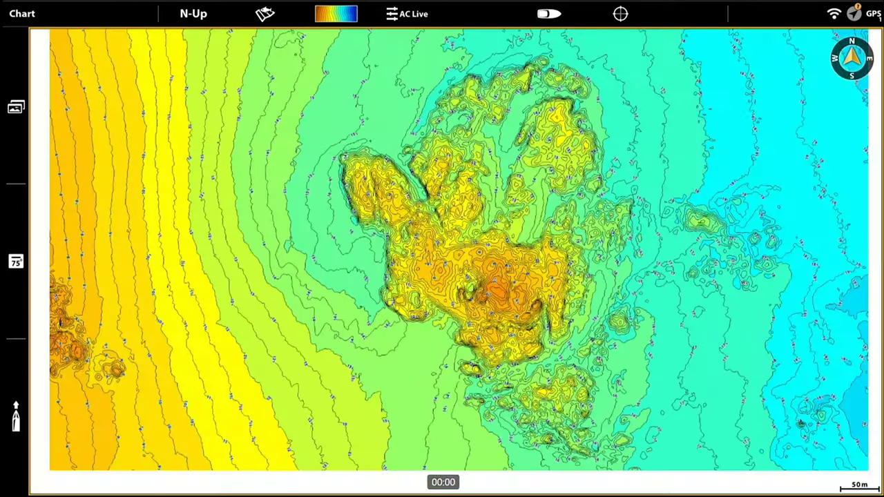
{"action": "key", "text": "minus"}
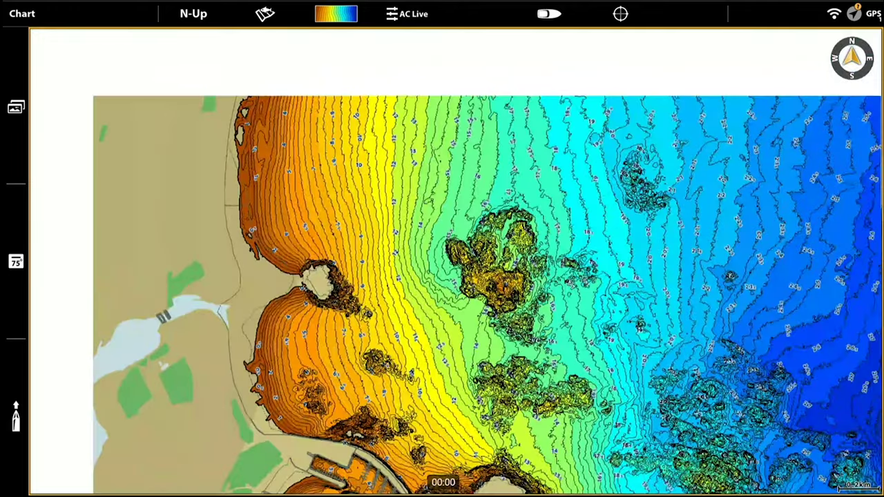
Follow the coast north and examine the contour detail of the isolated reef offshore from Diggers Beach
{"action": "left_click_drag", "start_coordinate": [456, 193], "coordinate": [417, 373]}
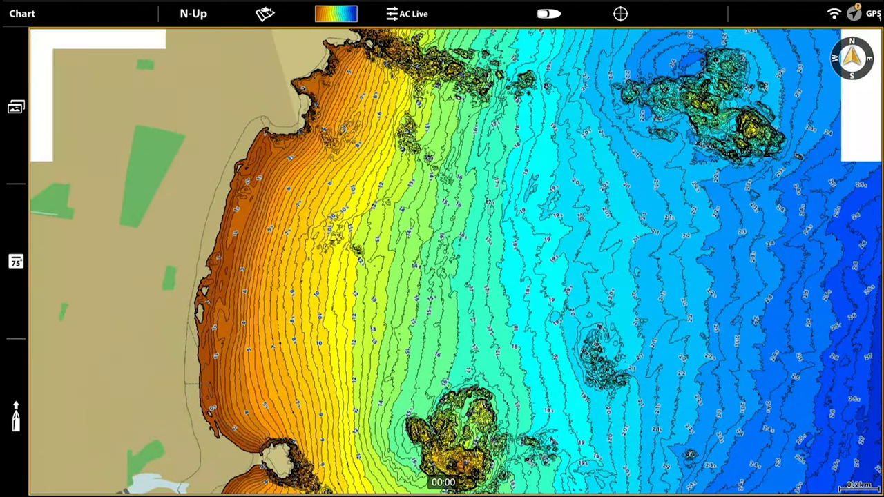
{"action": "left_click_drag", "start_coordinate": [456, 214], "coordinate": [411, 286]}
{"action": "key", "text": "Up"}
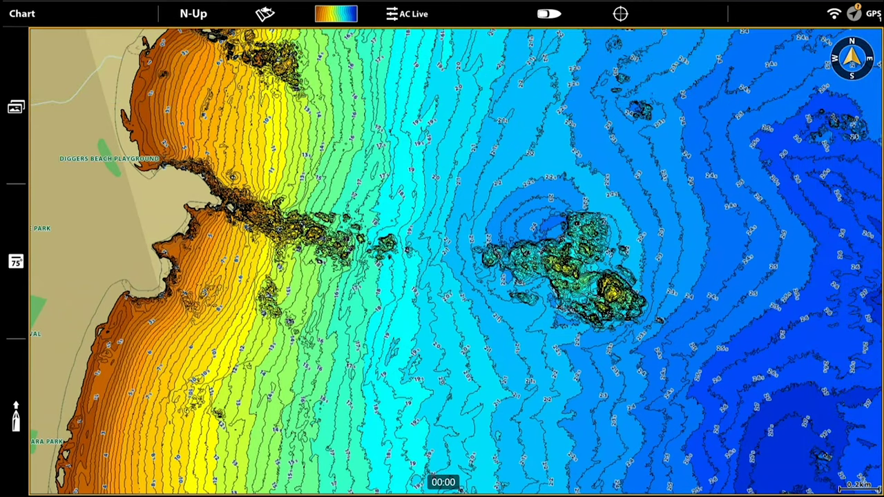
{"action": "scroll", "coordinate": [428, 304], "scroll_direction": "up", "scroll_amount": 3}
{"action": "left_click_drag", "start_coordinate": [594, 276], "coordinate": [313, 270]}
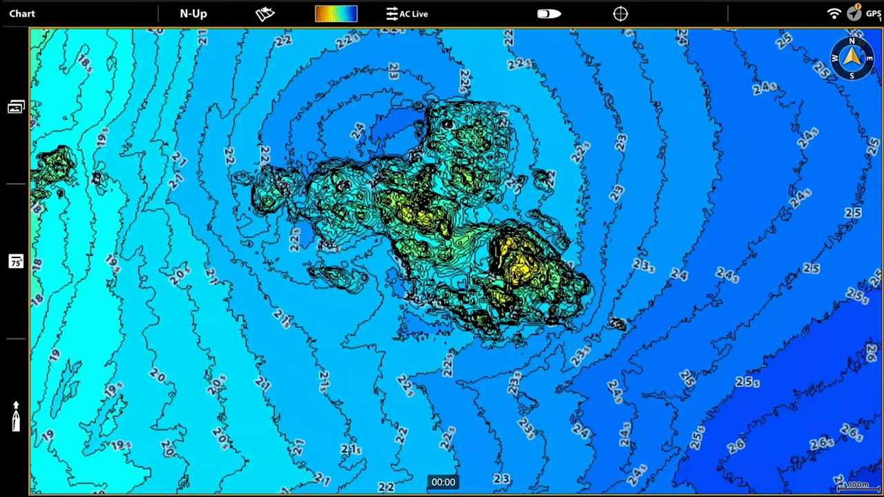
{"action": "key", "text": "plus"}
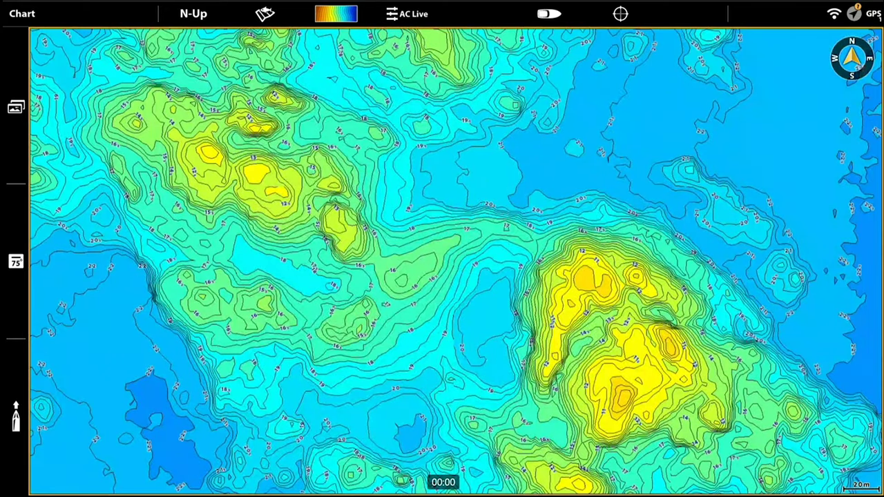
Reopen the Fishing preset's Depths/Contours settings
{"action": "key", "text": "Menu"}
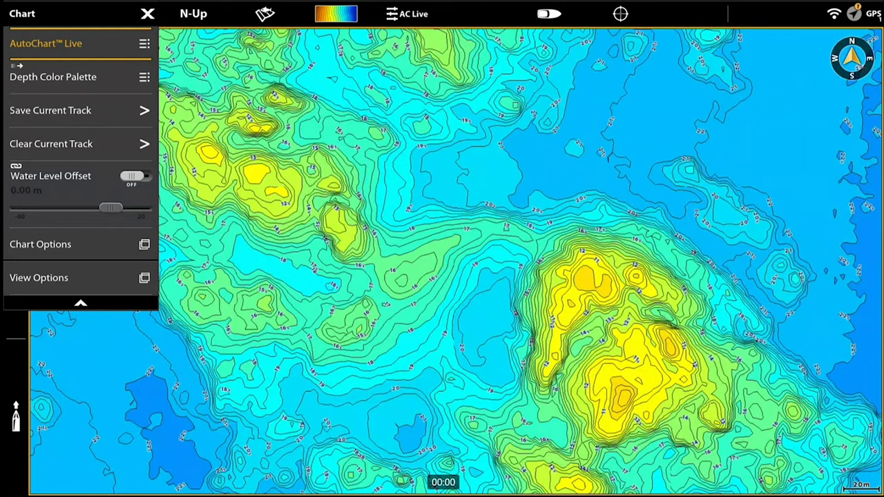
{"action": "left_click", "coordinate": [80, 244]}
{"action": "left_click", "coordinate": [356, 199]}
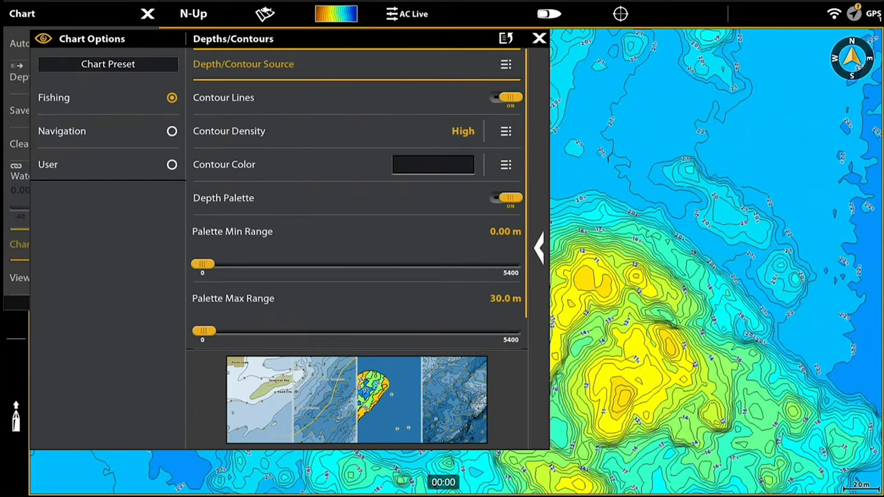